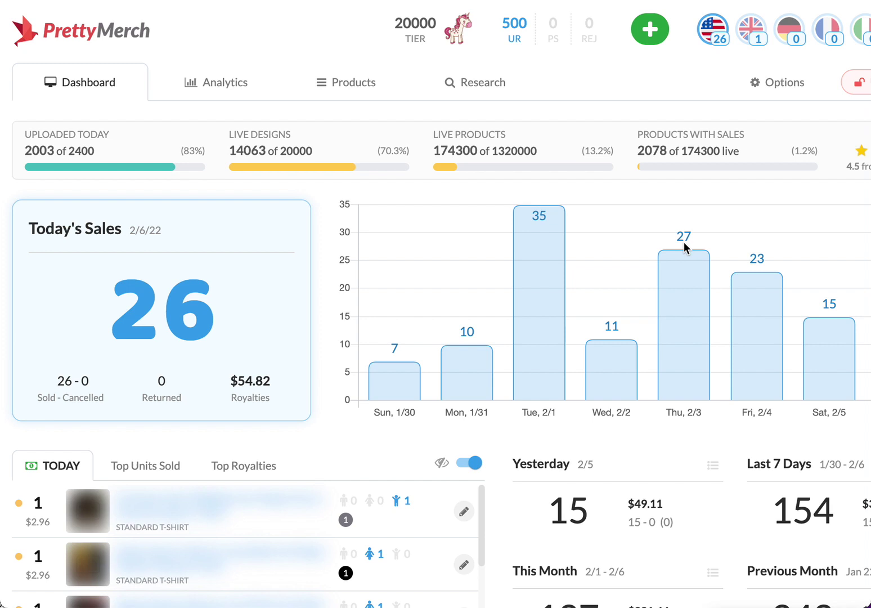
scroll(329, 414, down, 3)
scroll(328, 415, down, 2)
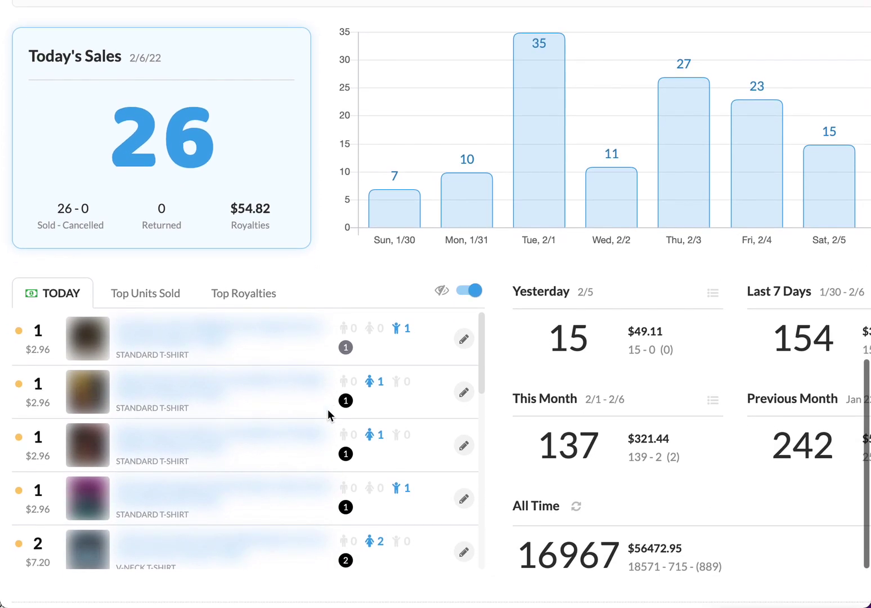
scroll(328, 415, down, 2)
scroll(329, 414, down, 2)
scroll(329, 415, down, 2)
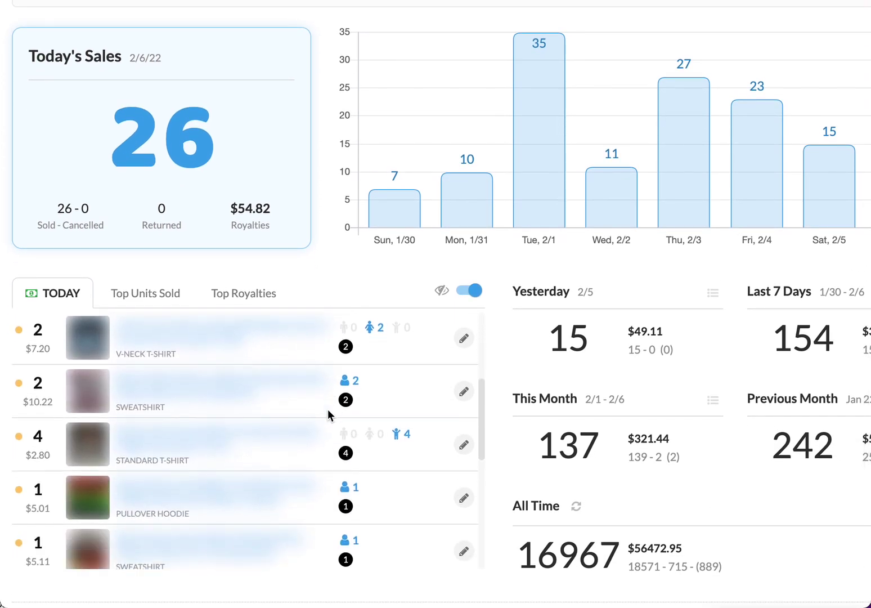
scroll(328, 415, down, 2)
scroll(329, 415, down, 1)
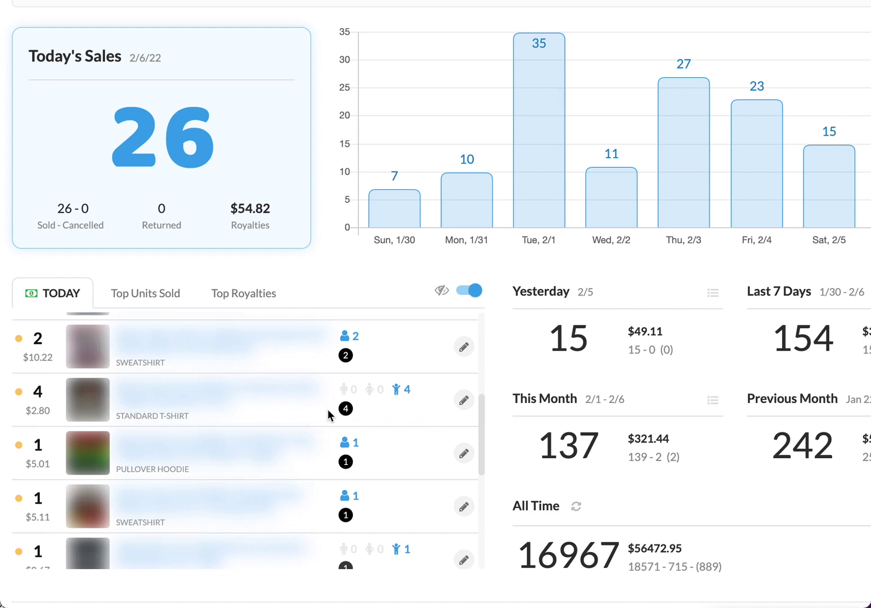
scroll(329, 415, down, 1)
scroll(221, 384, down, 2)
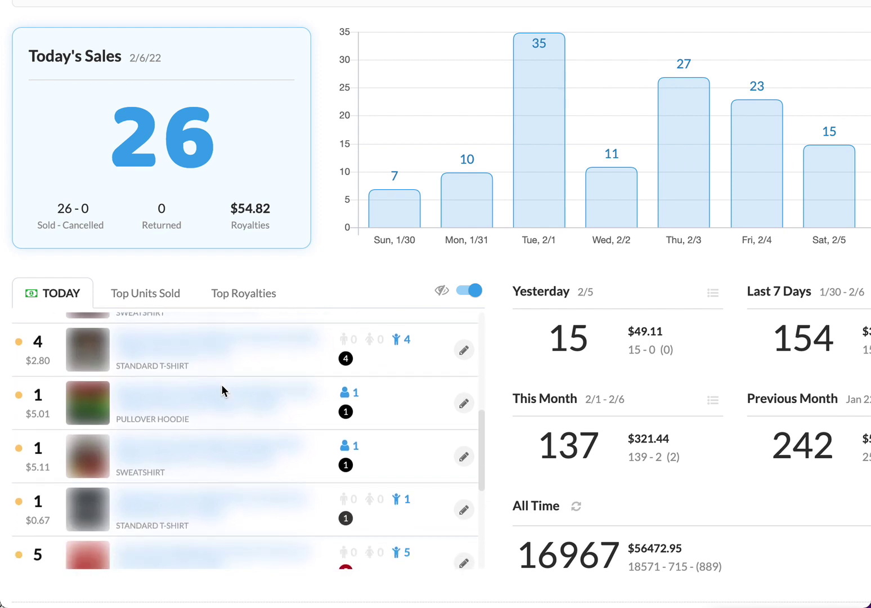
scroll(221, 384, down, 2)
scroll(221, 385, down, 2)
scroll(221, 385, down, 2)
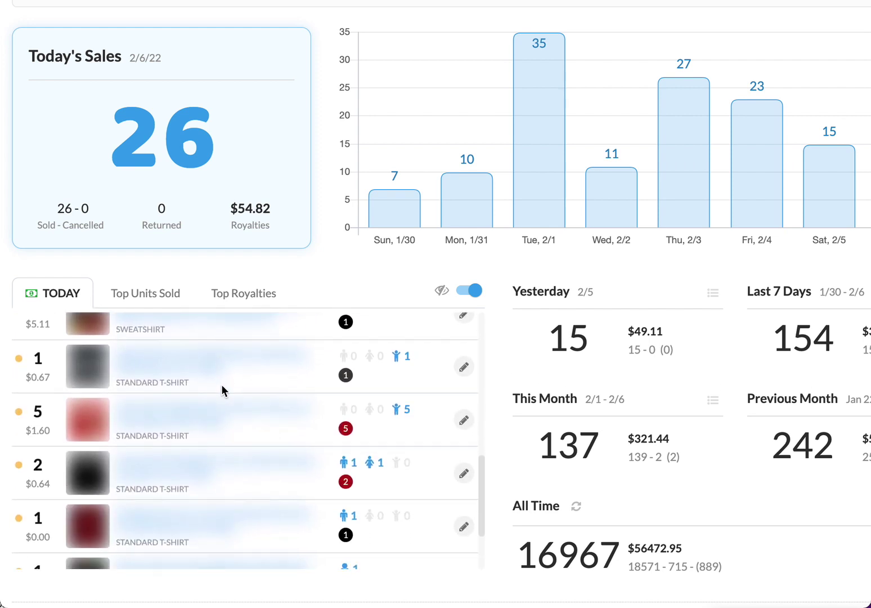
scroll(205, 412, down, 2)
scroll(205, 412, down, 2)
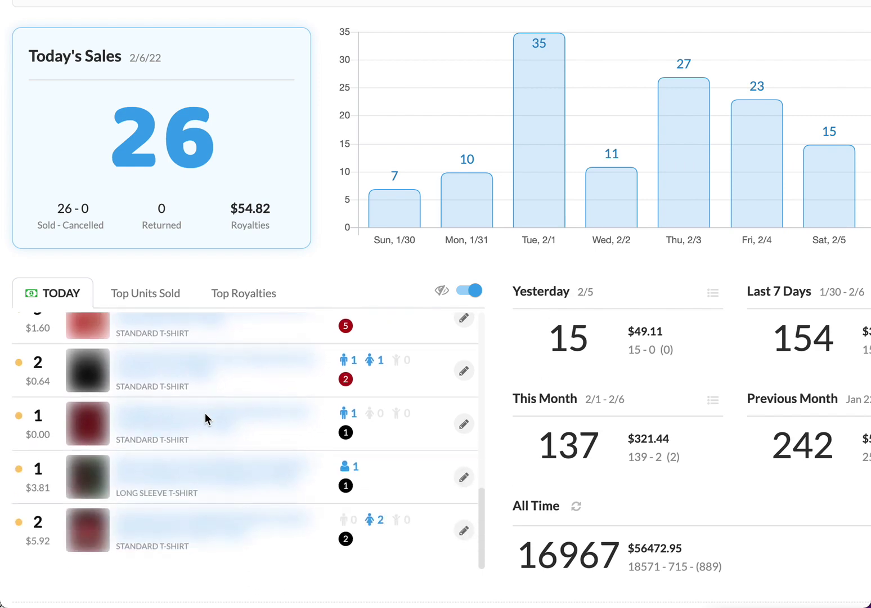
scroll(205, 412, down, 2)
scroll(205, 411, down, 2)
scroll(205, 412, up, 5)
scroll(205, 412, up, 3)
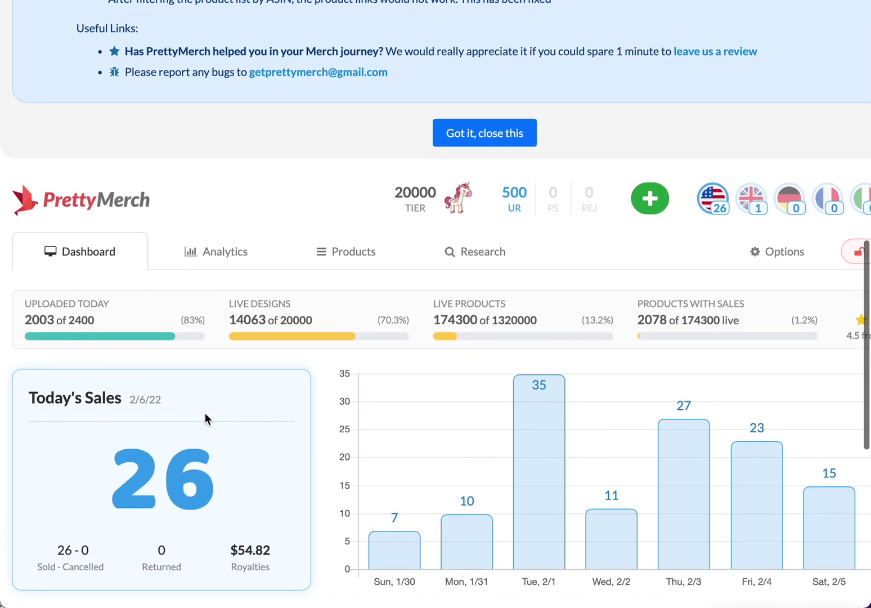
scroll(205, 412, up, 2)
scroll(205, 411, down, 2)
scroll(205, 411, down, 2)
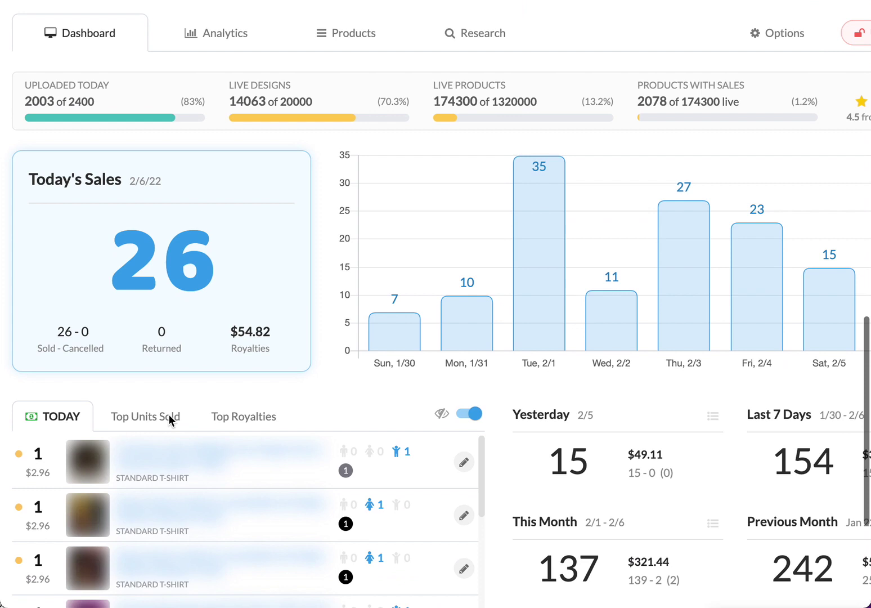
click(148, 412)
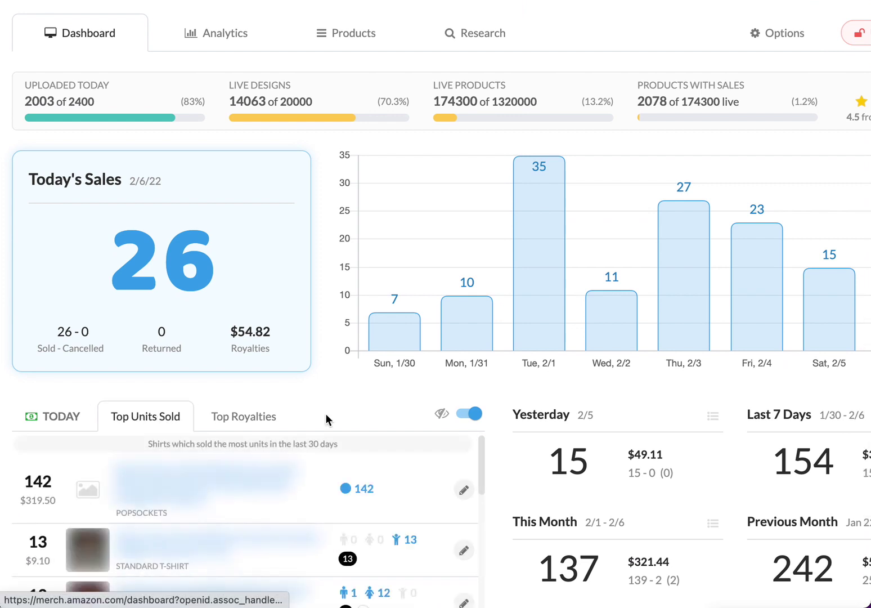
scroll(325, 412, down, 3)
scroll(326, 412, down, 2)
scroll(326, 420, down, 1)
scroll(325, 419, down, 2)
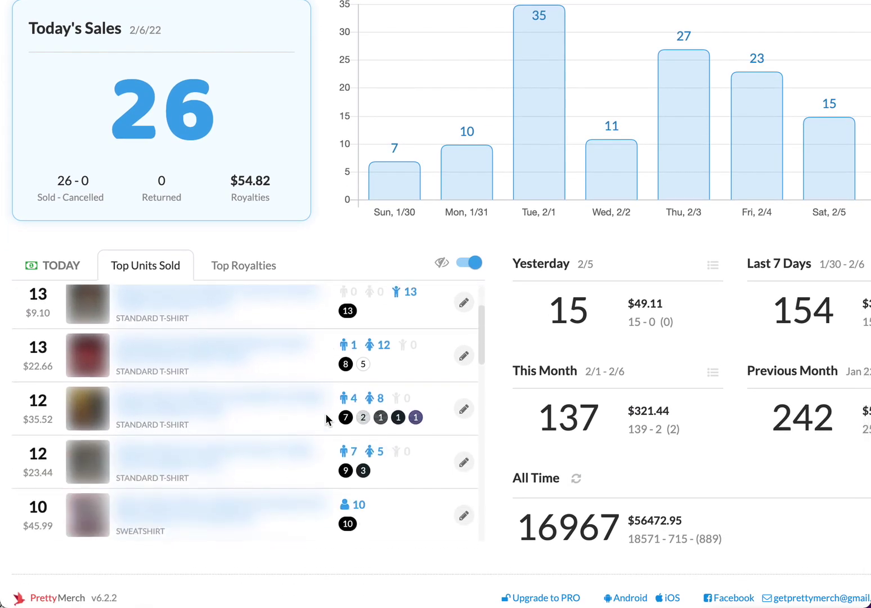
scroll(325, 419, up, 3)
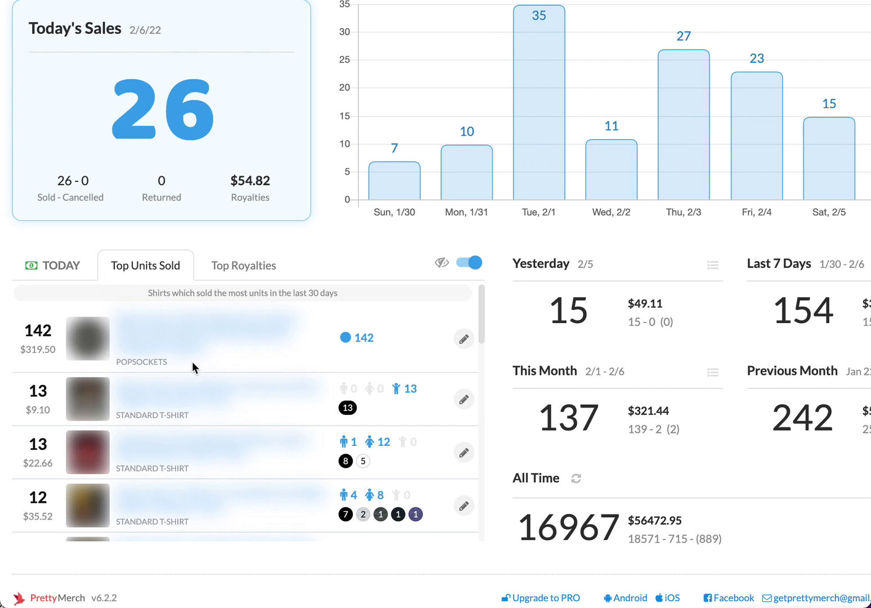
scroll(215, 367, down, 1)
scroll(215, 367, down, 1)
scroll(216, 367, down, 1)
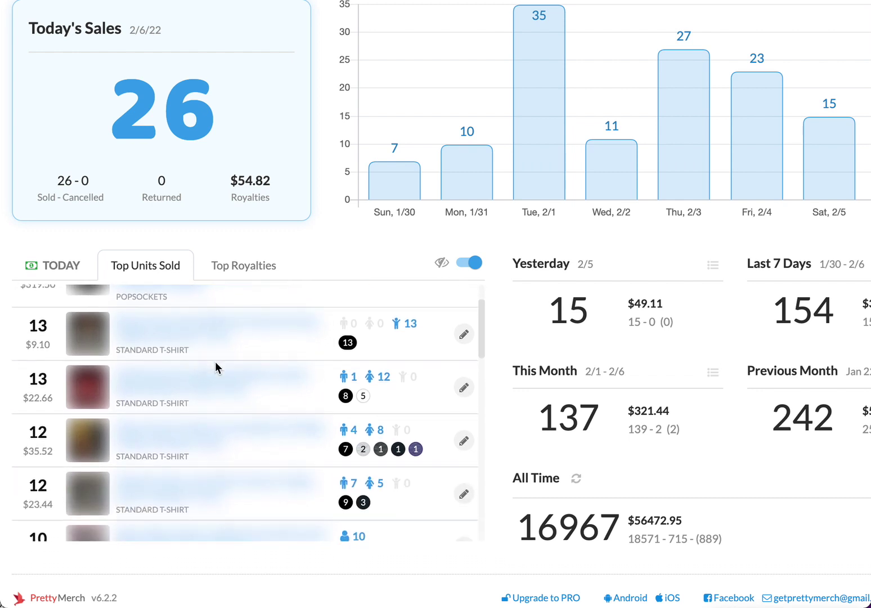
scroll(215, 367, down, 1)
scroll(215, 367, down, 1)
scroll(214, 366, down, 2)
scroll(213, 367, down, 1)
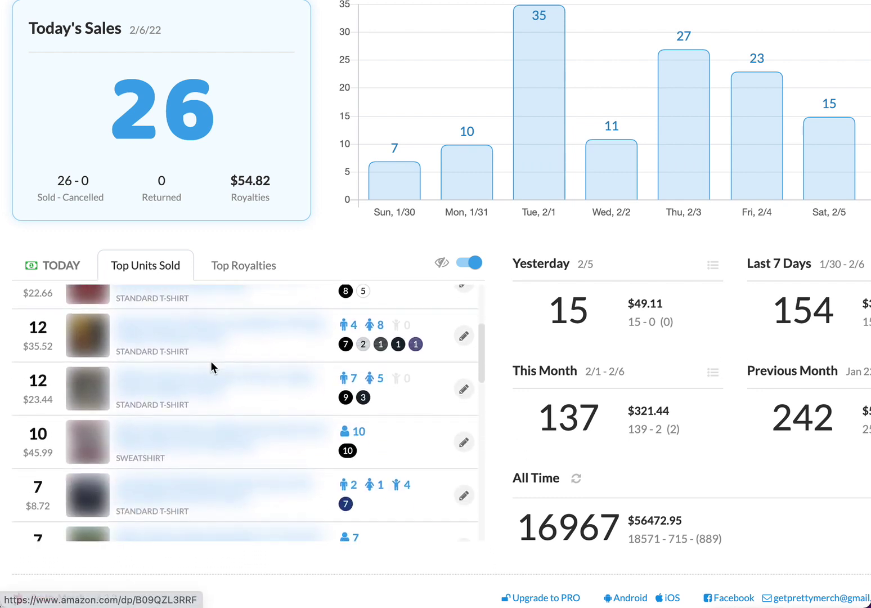
scroll(212, 367, down, 2)
scroll(213, 367, down, 1)
scroll(213, 367, down, 1)
scroll(213, 367, down, 1)
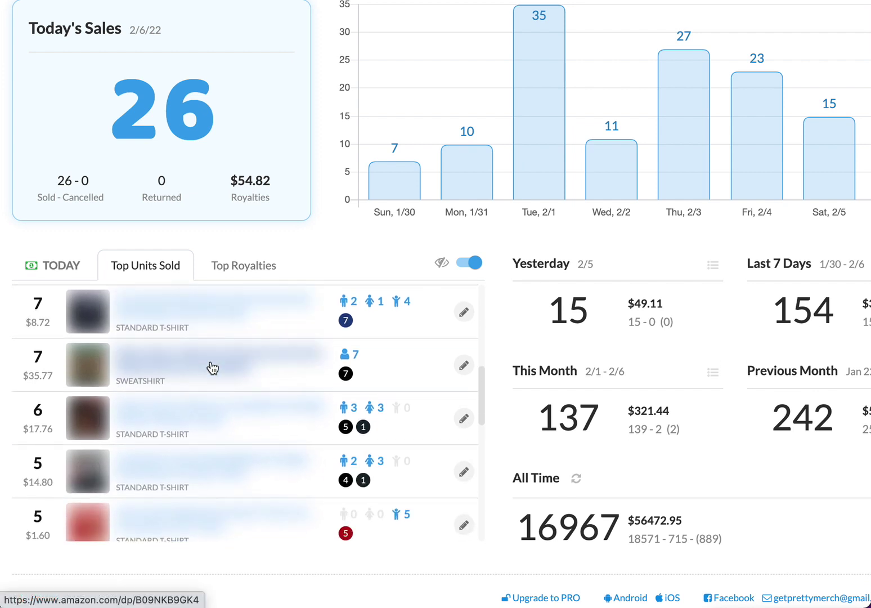
scroll(213, 367, down, 2)
scroll(213, 367, down, 1)
scroll(213, 367, down, 1)
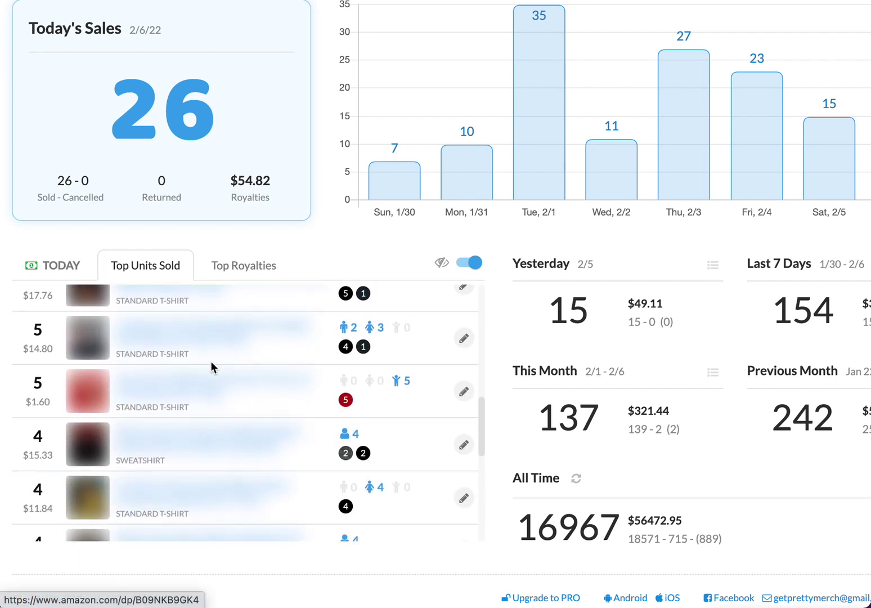
scroll(213, 367, down, 1)
scroll(213, 367, down, 1)
scroll(213, 367, down, 1)
scroll(213, 366, down, 1)
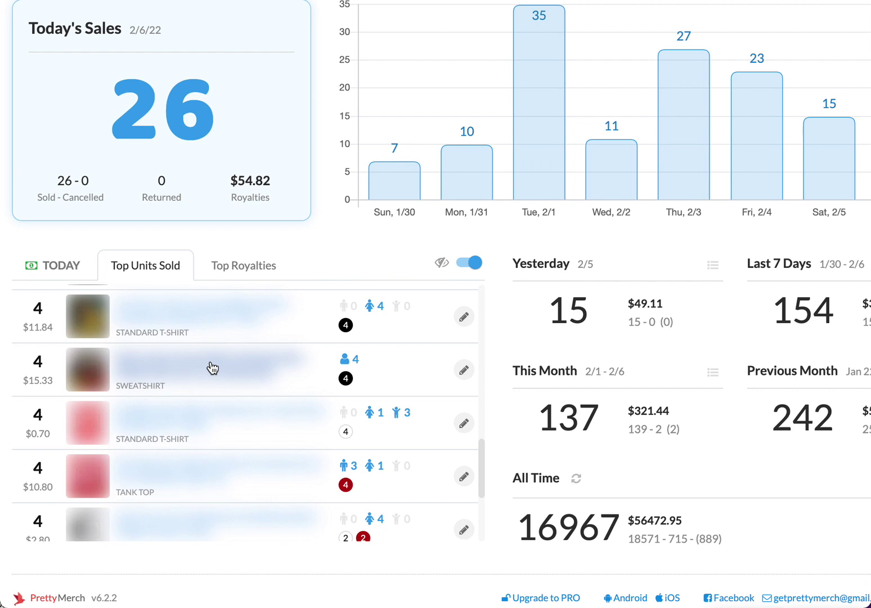
scroll(213, 367, down, 1)
scroll(213, 367, down, 1)
scroll(213, 366, down, 1)
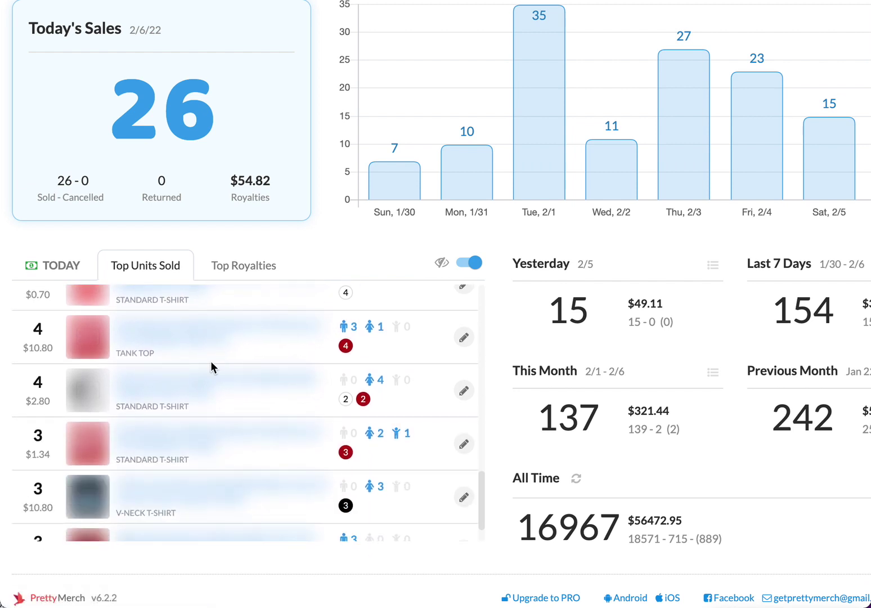
scroll(210, 360, down, 1)
scroll(210, 360, up, 3)
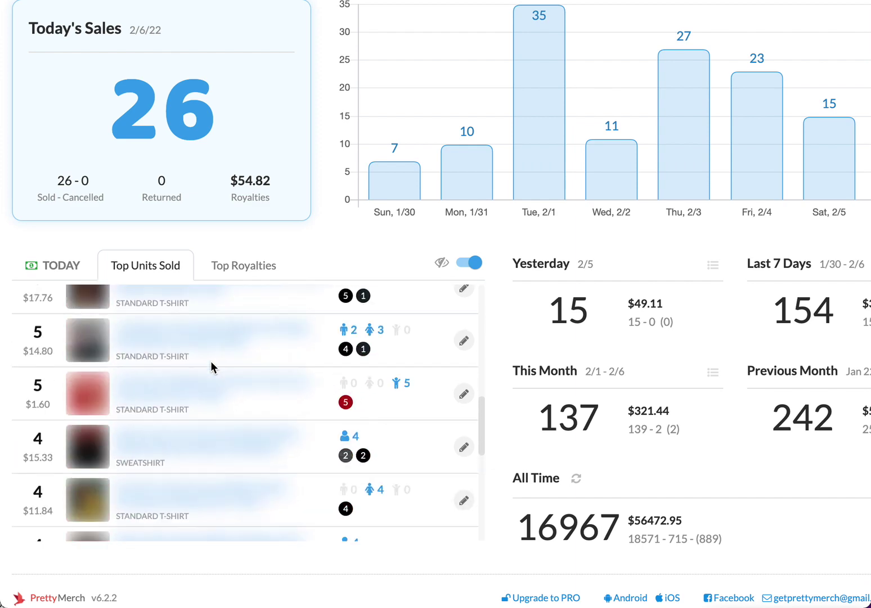
scroll(210, 360, up, 3)
scroll(210, 360, up, 5)
scroll(209, 360, up, 2)
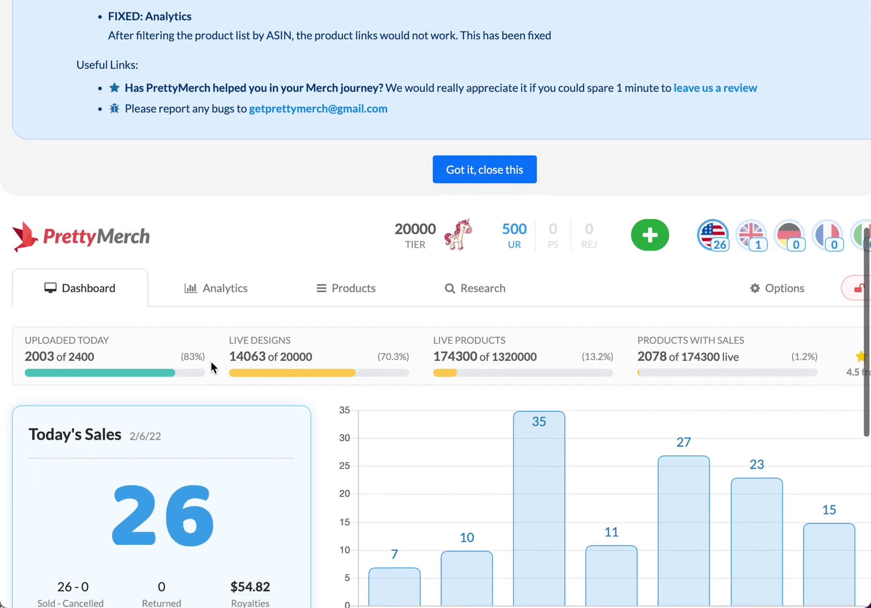
scroll(210, 361, down, 3)
scroll(211, 360, down, 3)
scroll(210, 360, down, 2)
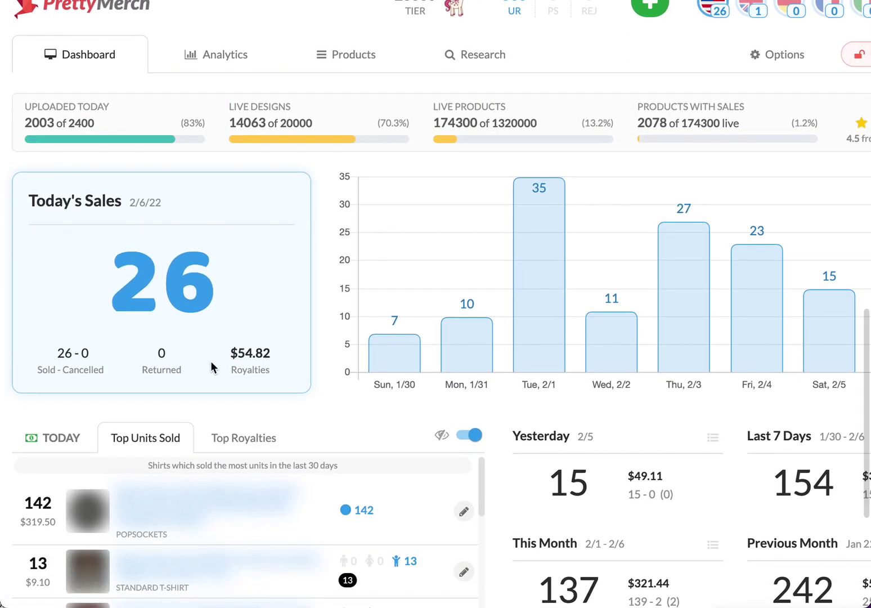
scroll(210, 359, down, 2)
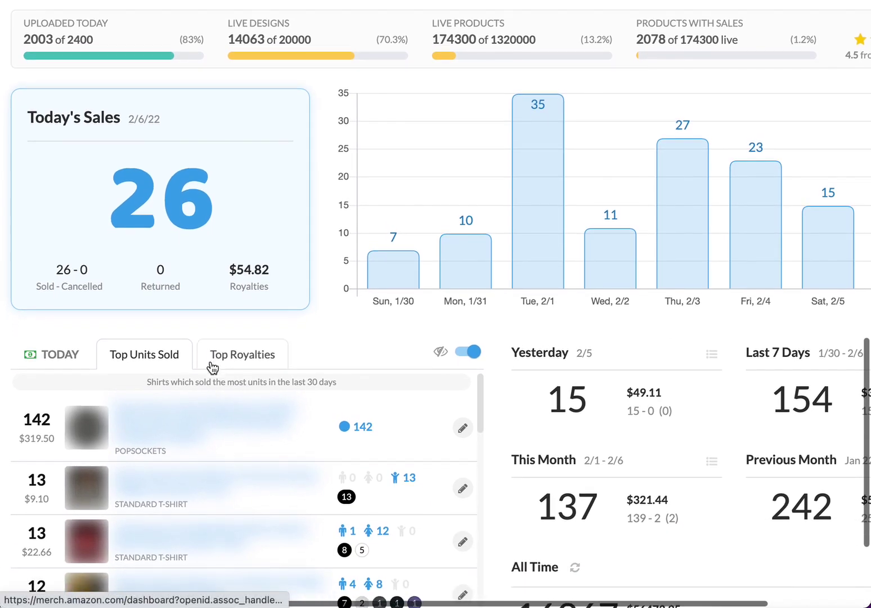
scroll(210, 360, down, 2)
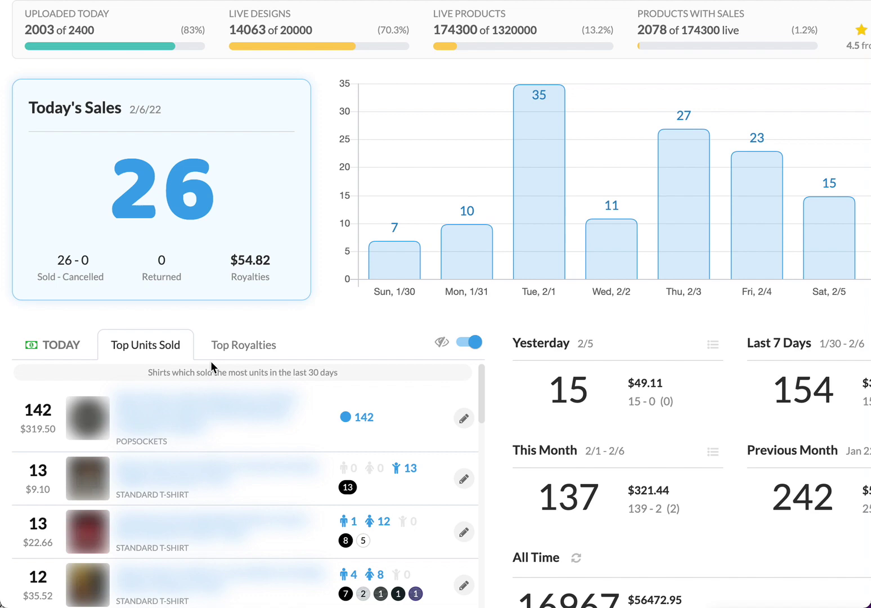
scroll(210, 360, up, 3)
scroll(210, 360, up, 3)
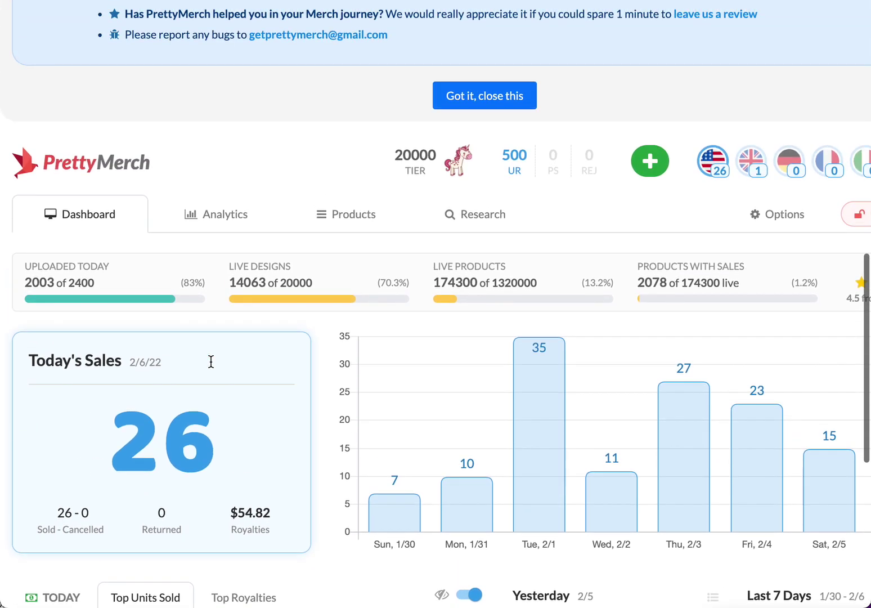